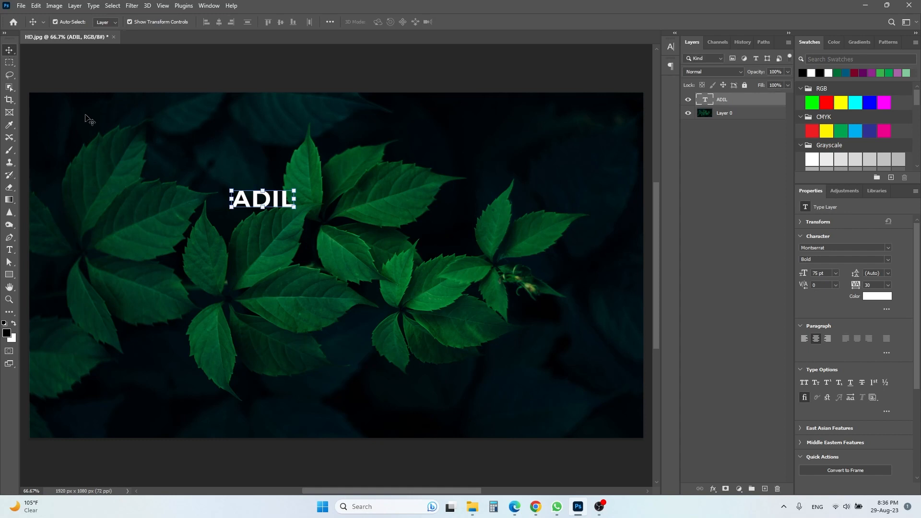
Step: Enlarge the white text proportionally to about 944% and position it across the full width of the leaf image
{"action": "left_click_drag", "start_coordinate": [260, 211], "coordinate": [299, 379]}
{"action": "left_click_drag", "start_coordinate": [292, 295], "coordinate": [378, 242]}
{"action": "left_click_drag", "start_coordinate": [347, 346], "coordinate": [349, 415]}
{"action": "left_click_drag", "start_coordinate": [362, 339], "coordinate": [358, 336]}
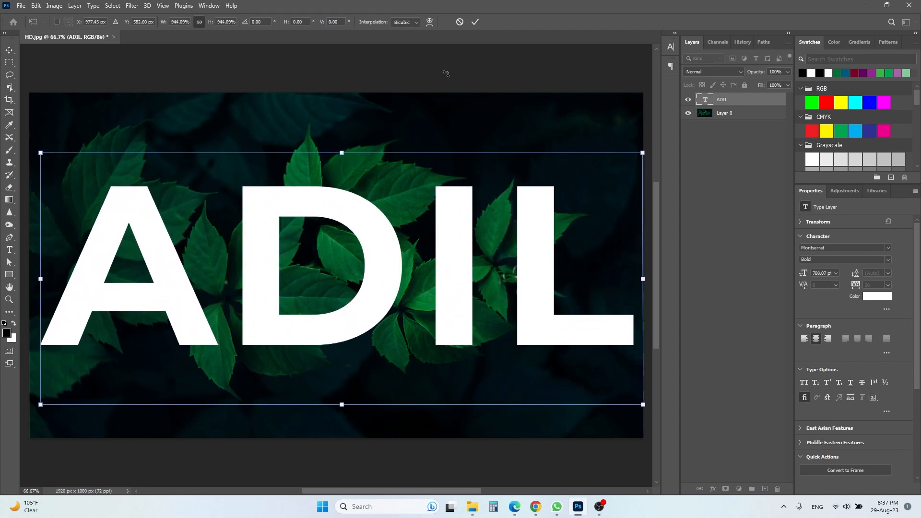
{"action": "left_click", "coordinate": [475, 22]}
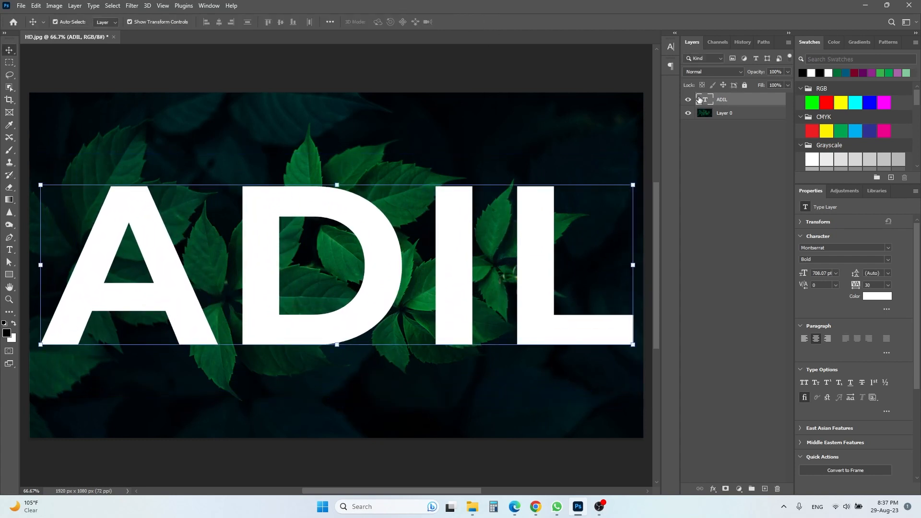
Step: Align the horizontal and vertical centres of the text layer and Layer 0, leaving both layers deselected
{"action": "left_click", "coordinate": [740, 114]}
{"action": "left_click", "coordinate": [221, 24]}
{"action": "left_click", "coordinate": [282, 23]}
{"action": "left_click", "coordinate": [743, 181]}
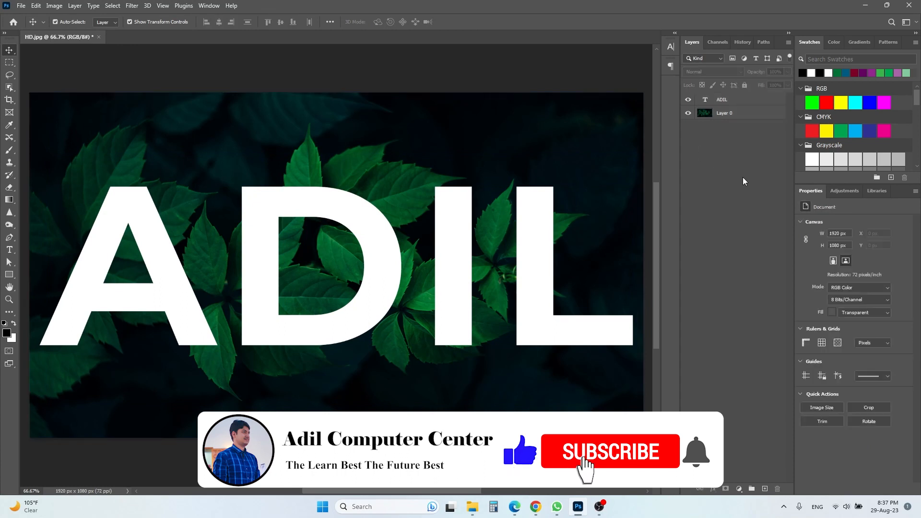
Step: Add a layer mask to the text layer and lower the layer's opacity to 10%
{"action": "left_click", "coordinate": [733, 103]}
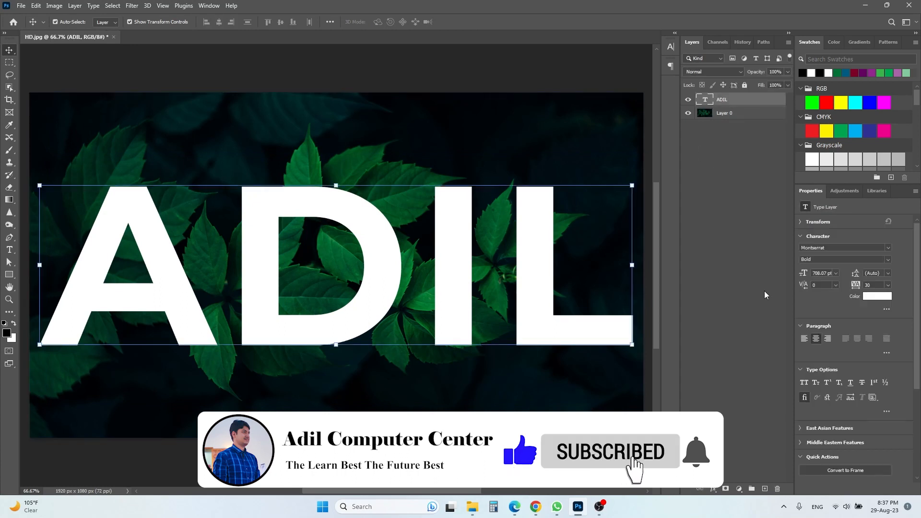
{"action": "left_click", "coordinate": [725, 490]}
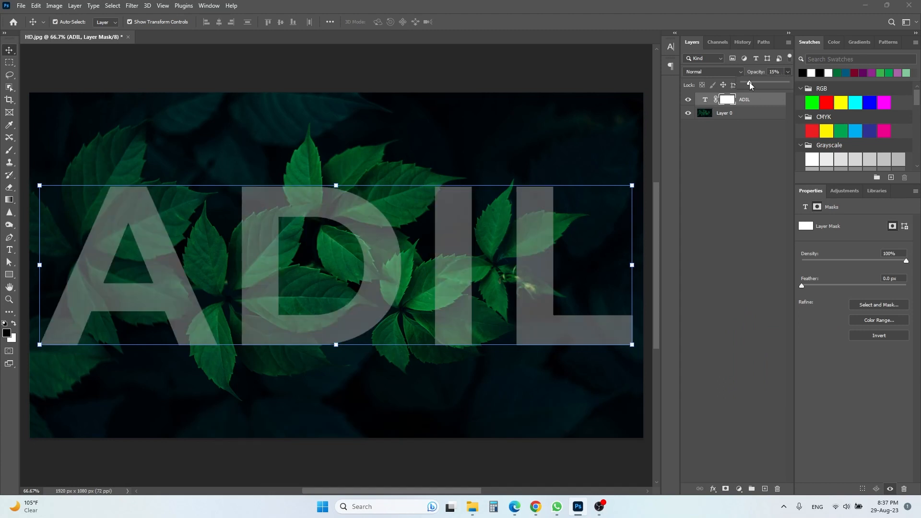
{"action": "left_click_drag", "start_coordinate": [746, 82], "coordinate": [747, 83]}
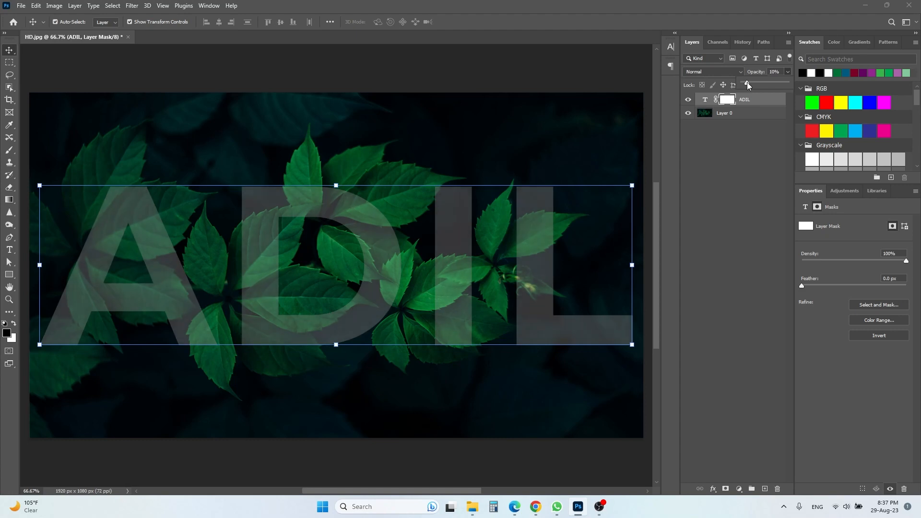
Step: On Layer 0, use the Object Selection Tool in Lasso mode to select the two leaves overlapping the lower legs of the A
{"action": "left_click", "coordinate": [743, 114]}
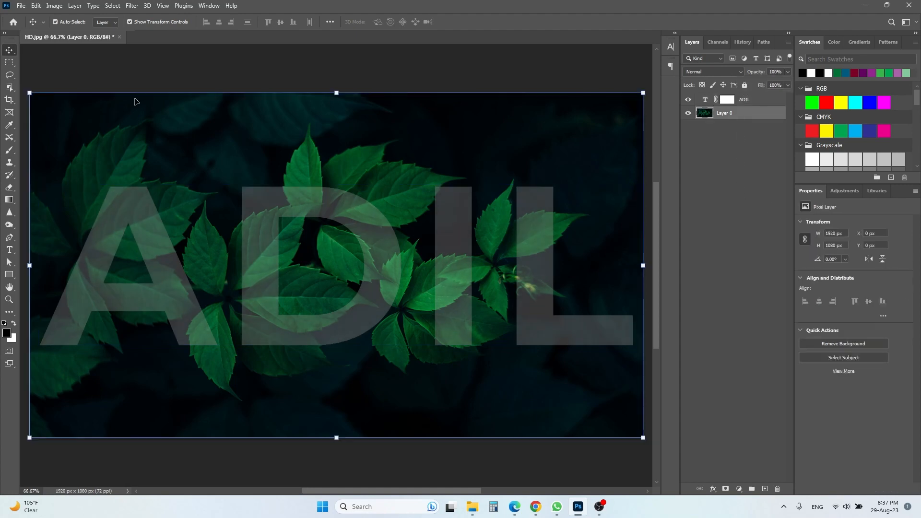
{"action": "left_click", "coordinate": [9, 87]}
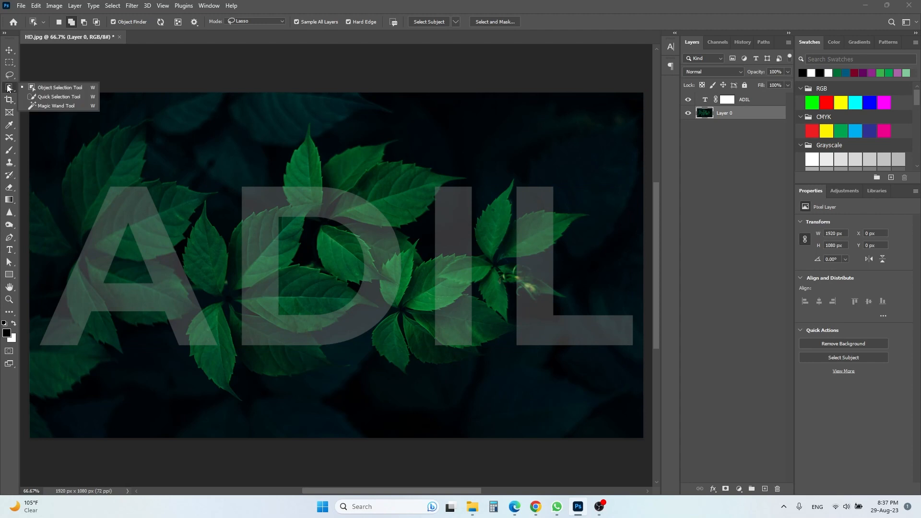
{"action": "left_click", "coordinate": [68, 87]}
{"action": "left_click", "coordinate": [250, 21]}
{"action": "left_click", "coordinate": [250, 34]}
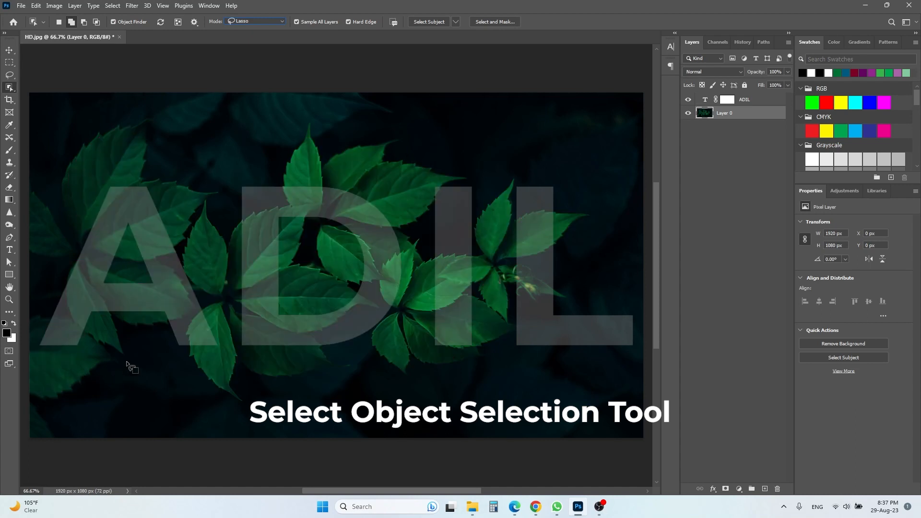
{"action": "mouse_move", "coordinate": [117, 325]}
{"action": "left_mouse_down"}
{"action": "mouse_move", "coordinate": [129, 356]}
{"action": "mouse_move", "coordinate": [74, 338]}
{"action": "mouse_move", "coordinate": [57, 253]}
{"action": "mouse_move", "coordinate": [121, 325]}
{"action": "left_mouse_up"}
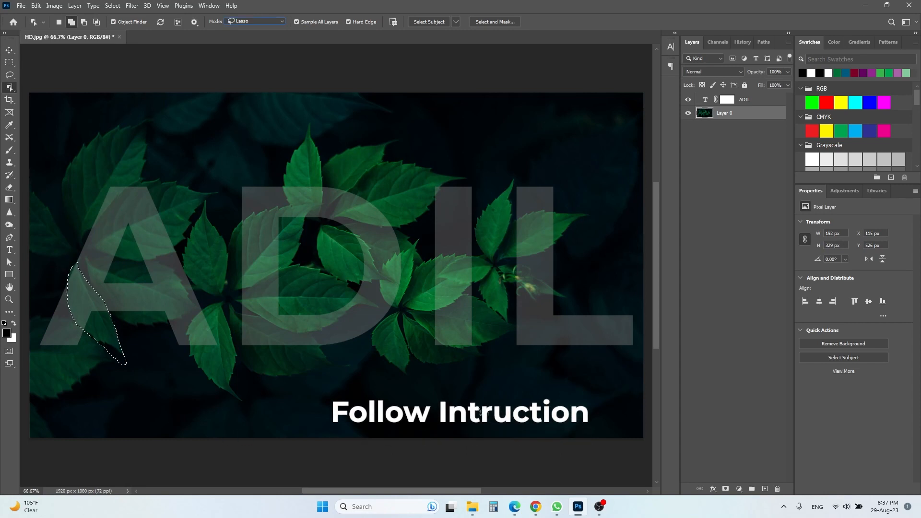
{"action": "mouse_move", "coordinate": [235, 366]}
{"action": "left_mouse_down"}
{"action": "mouse_move", "coordinate": [214, 413]}
{"action": "mouse_move", "coordinate": [184, 324]}
{"action": "mouse_move", "coordinate": [218, 297]}
{"action": "mouse_move", "coordinate": [251, 390]}
{"action": "left_mouse_up"}
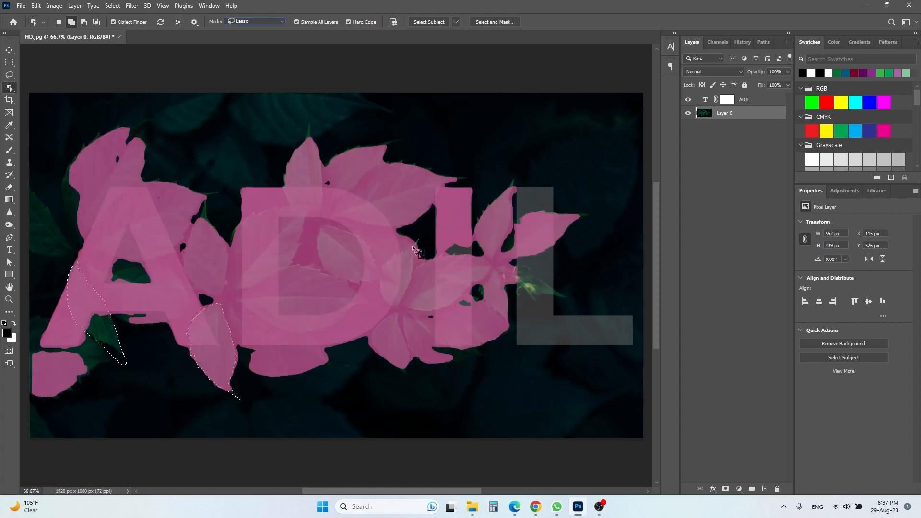
Step: Add the two leaves over the D, the leaf crossing the I and the leaf crossing the L to the selection
{"action": "left_click_drag", "start_coordinate": [419, 244], "coordinate": [416, 259]}
{"action": "mouse_move", "coordinate": [382, 308]}
{"action": "left_mouse_down"}
{"action": "mouse_move", "coordinate": [373, 266]}
{"action": "mouse_move", "coordinate": [419, 244]}
{"action": "left_mouse_up"}
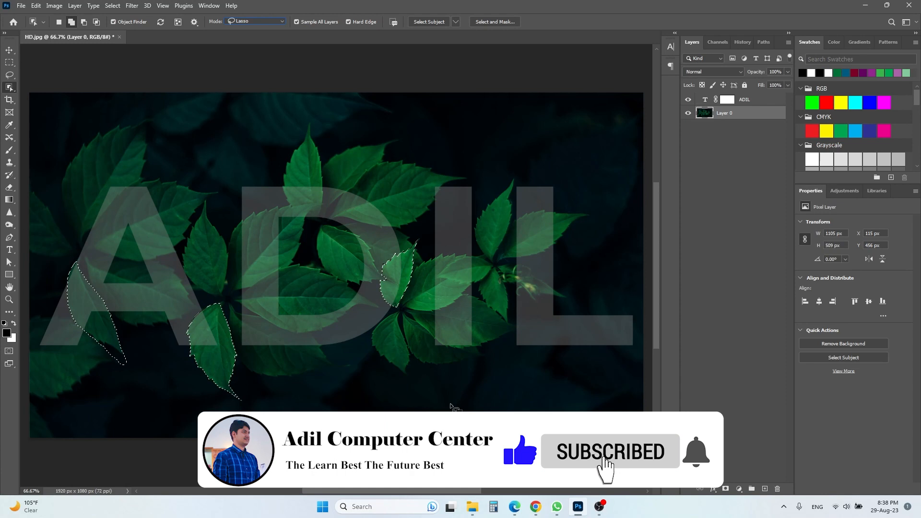
{"action": "mouse_move", "coordinate": [314, 238]}
{"action": "left_mouse_down"}
{"action": "mouse_move", "coordinate": [347, 286]}
{"action": "mouse_move", "coordinate": [403, 287]}
{"action": "mouse_move", "coordinate": [367, 237]}
{"action": "mouse_move", "coordinate": [317, 242]}
{"action": "left_mouse_up"}
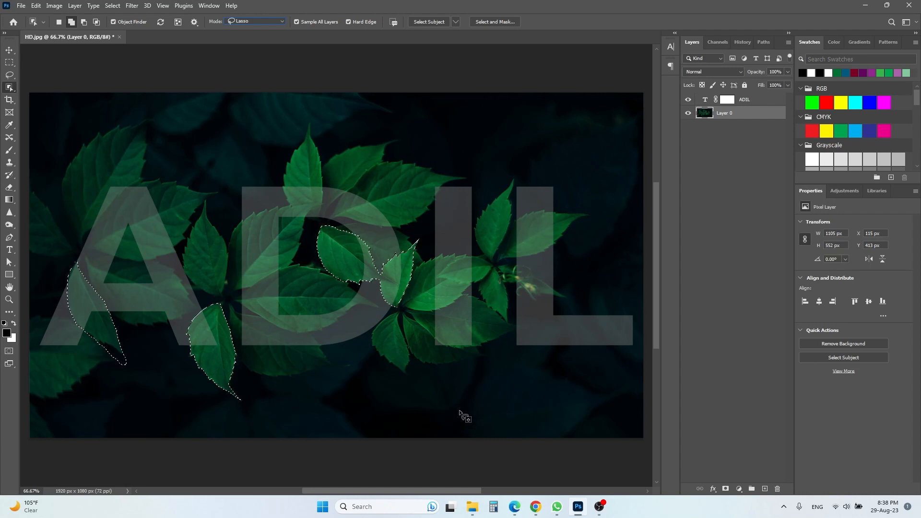
{"action": "mouse_move", "coordinate": [575, 226]}
{"action": "left_mouse_down"}
{"action": "mouse_move", "coordinate": [498, 267]}
{"action": "mouse_move", "coordinate": [514, 215]}
{"action": "mouse_move", "coordinate": [593, 198]}
{"action": "mouse_move", "coordinate": [574, 238]}
{"action": "left_mouse_up"}
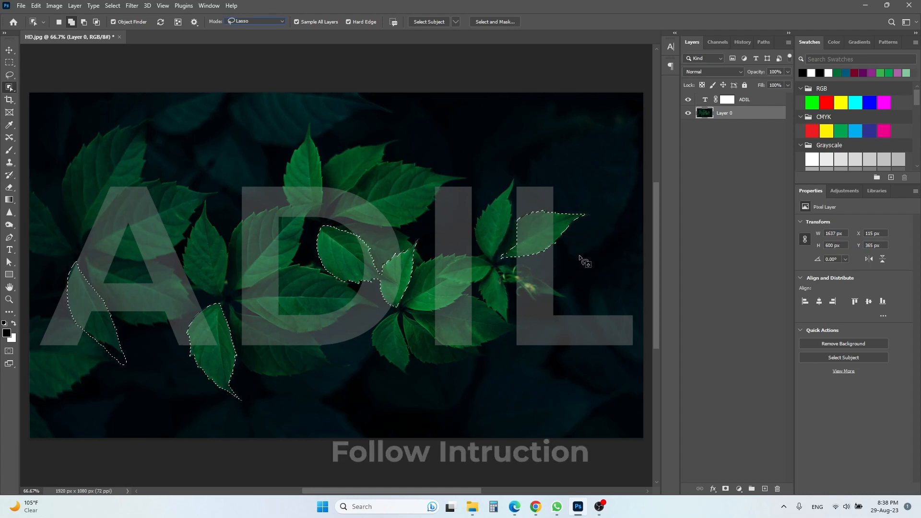
{"action": "mouse_move", "coordinate": [517, 219]}
{"action": "left_mouse_down"}
{"action": "mouse_move", "coordinate": [501, 257]}
{"action": "mouse_move", "coordinate": [538, 233]}
{"action": "mouse_move", "coordinate": [516, 217]}
{"action": "left_mouse_up"}
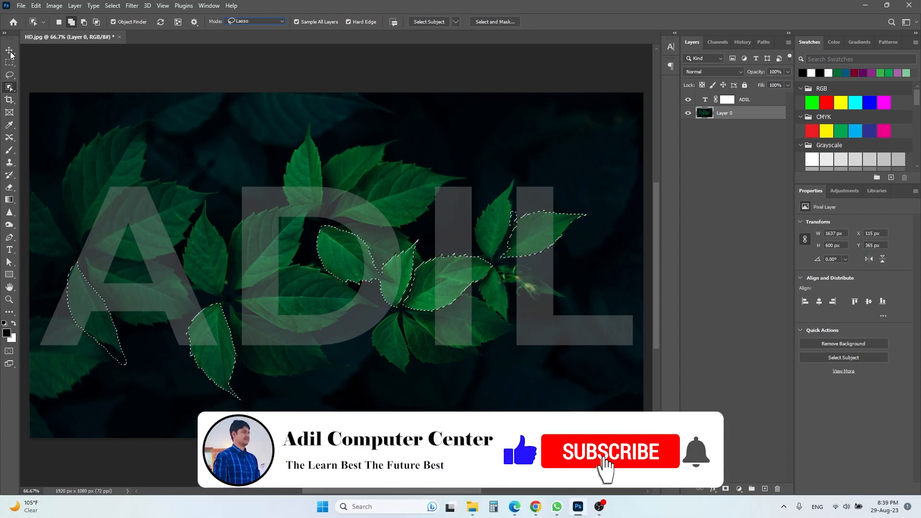
Step: On the text layer's mask, paint black with the Brush at 100% opacity inside the selected leaves over the A
{"action": "key", "text": "v"}
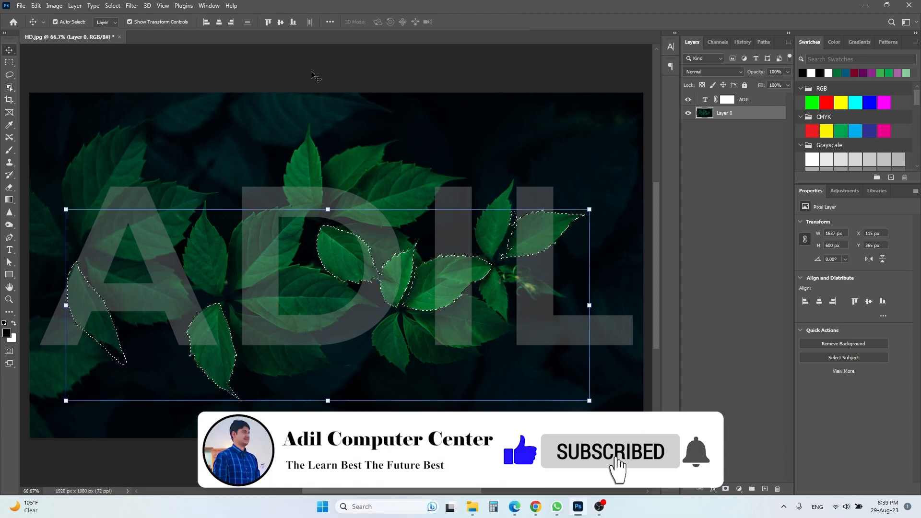
{"action": "left_click", "coordinate": [726, 100]}
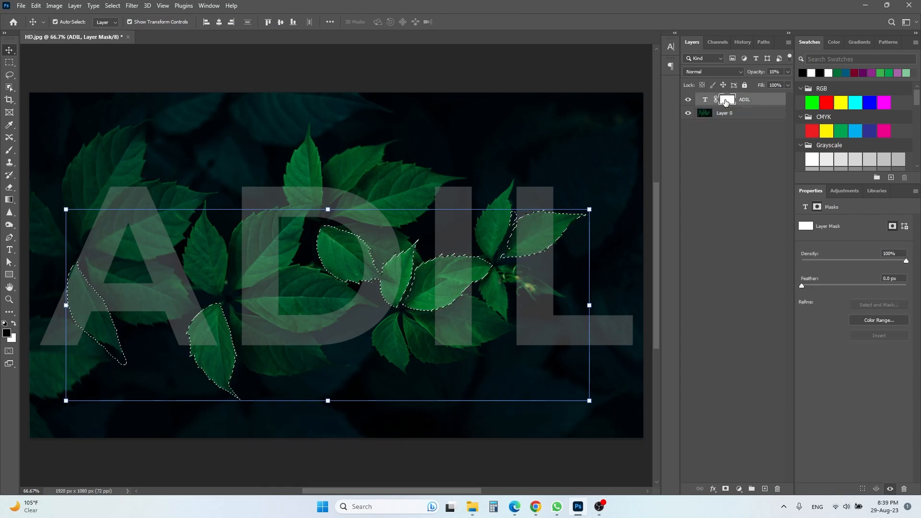
{"action": "left_click", "coordinate": [9, 149]}
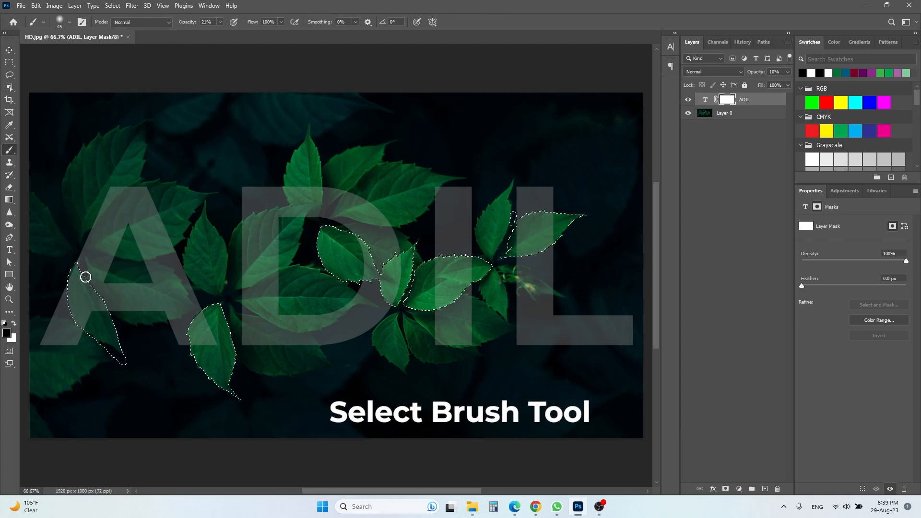
{"action": "left_click", "coordinate": [220, 22]}
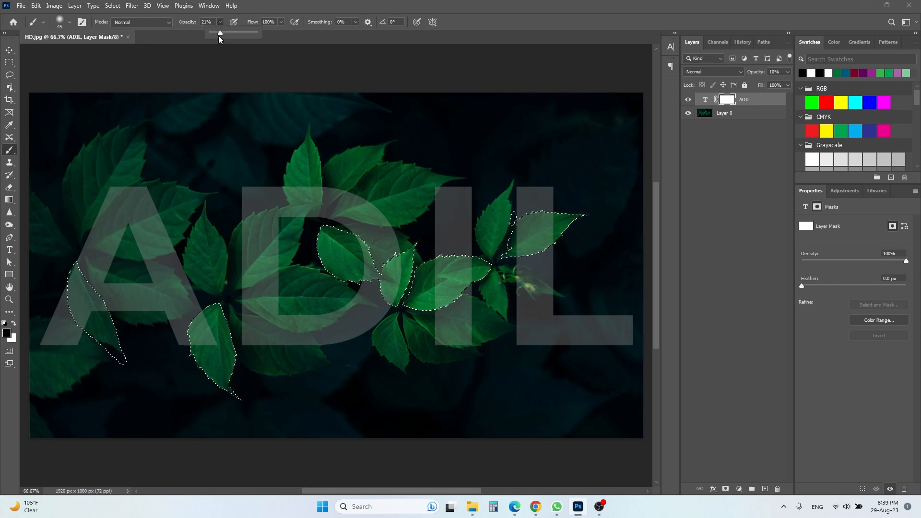
{"action": "left_click_drag", "start_coordinate": [251, 37], "coordinate": [256, 37]}
{"action": "mouse_move", "coordinate": [81, 278]}
{"action": "left_mouse_down"}
{"action": "mouse_move", "coordinate": [100, 314]}
{"action": "mouse_move", "coordinate": [93, 289]}
{"action": "mouse_move", "coordinate": [93, 306]}
{"action": "mouse_move", "coordinate": [72, 276]}
{"action": "mouse_move", "coordinate": [79, 318]}
{"action": "mouse_move", "coordinate": [92, 306]}
{"action": "mouse_move", "coordinate": [81, 324]}
{"action": "left_mouse_up"}
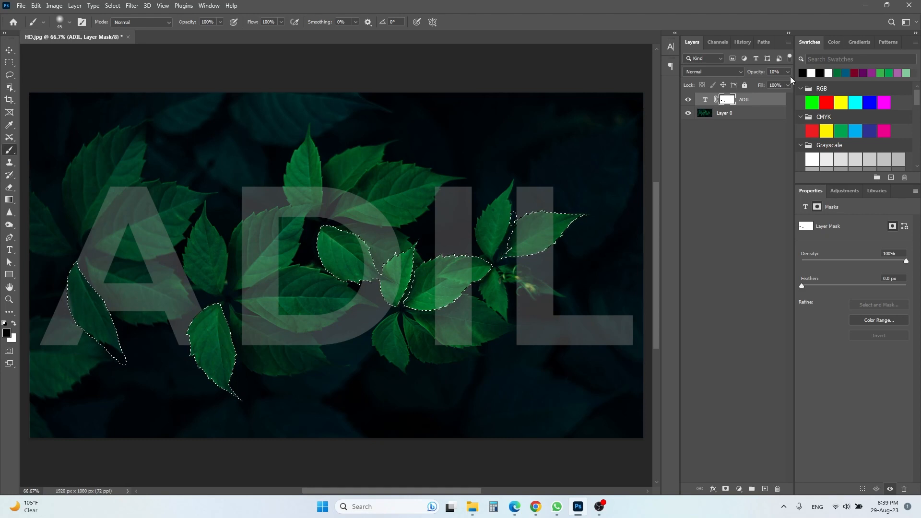
Step: Set the text layer's opacity to 100% and paint black on its mask across the rest of the selected leaf areas
{"action": "left_click", "coordinate": [755, 3]}
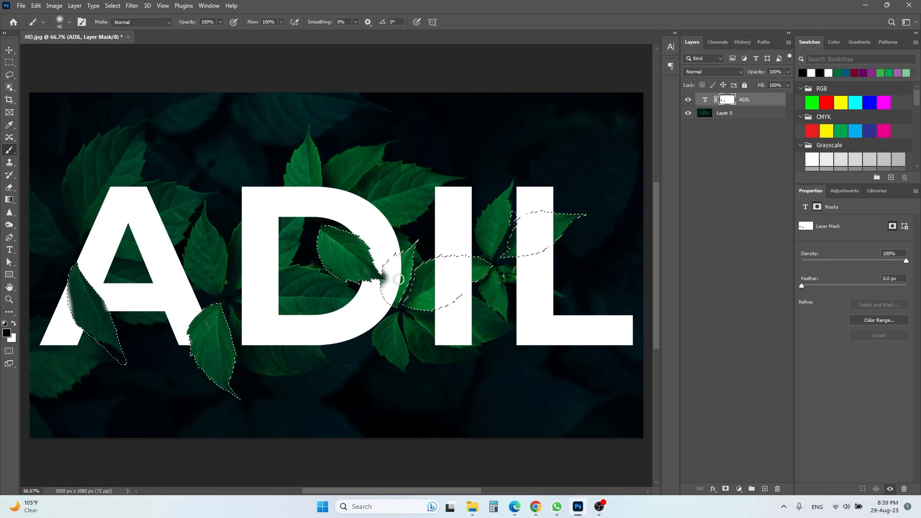
{"action": "left_click_drag", "start_coordinate": [387, 278], "coordinate": [391, 290]}
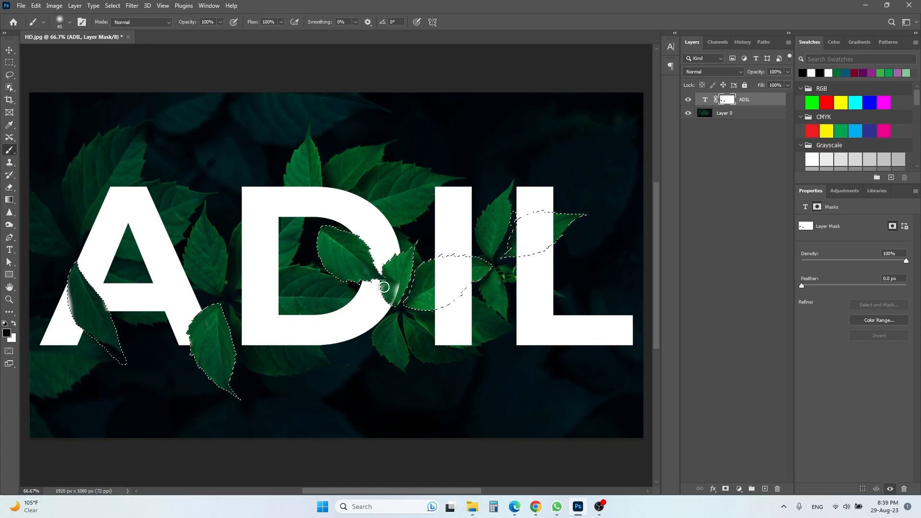
{"action": "left_click_drag", "start_coordinate": [398, 304], "coordinate": [386, 292]}
{"action": "mouse_move", "coordinate": [434, 264]}
{"action": "left_mouse_down"}
{"action": "mouse_move", "coordinate": [475, 255]}
{"action": "mouse_move", "coordinate": [417, 284]}
{"action": "mouse_move", "coordinate": [439, 284]}
{"action": "mouse_move", "coordinate": [419, 273]}
{"action": "mouse_move", "coordinate": [475, 279]}
{"action": "mouse_move", "coordinate": [470, 261]}
{"action": "mouse_move", "coordinate": [464, 287]}
{"action": "mouse_move", "coordinate": [443, 303]}
{"action": "mouse_move", "coordinate": [471, 286]}
{"action": "mouse_move", "coordinate": [442, 285]}
{"action": "left_mouse_up"}
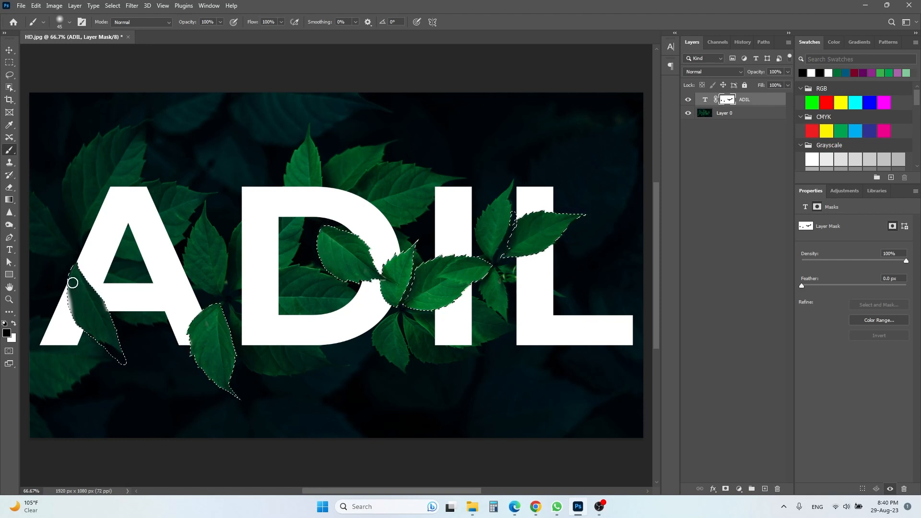
{"action": "left_click_drag", "start_coordinate": [74, 267], "coordinate": [112, 320]}
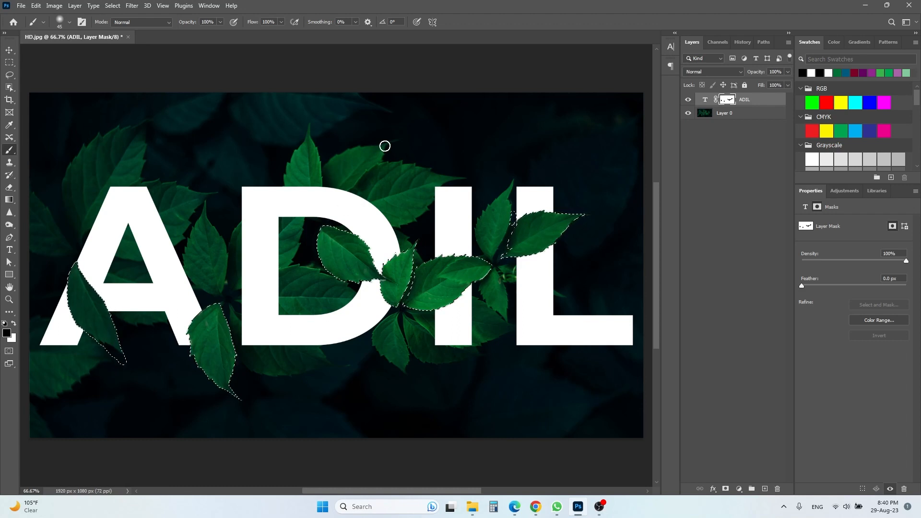
Step: Clear the leaf selection and create a new layer above the text as a clipping mask on it
{"action": "key", "text": "ctrl+d"}
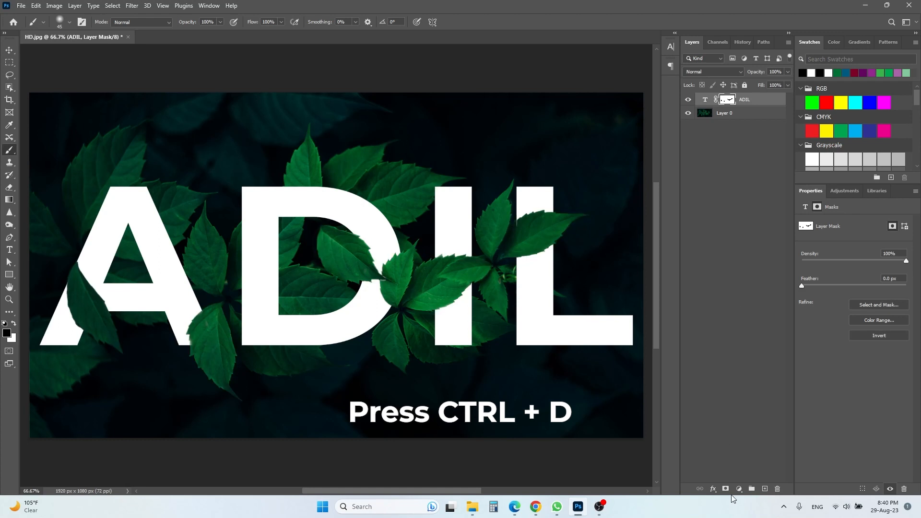
{"action": "left_click", "coordinate": [763, 489]}
{"action": "right_click", "coordinate": [750, 100]}
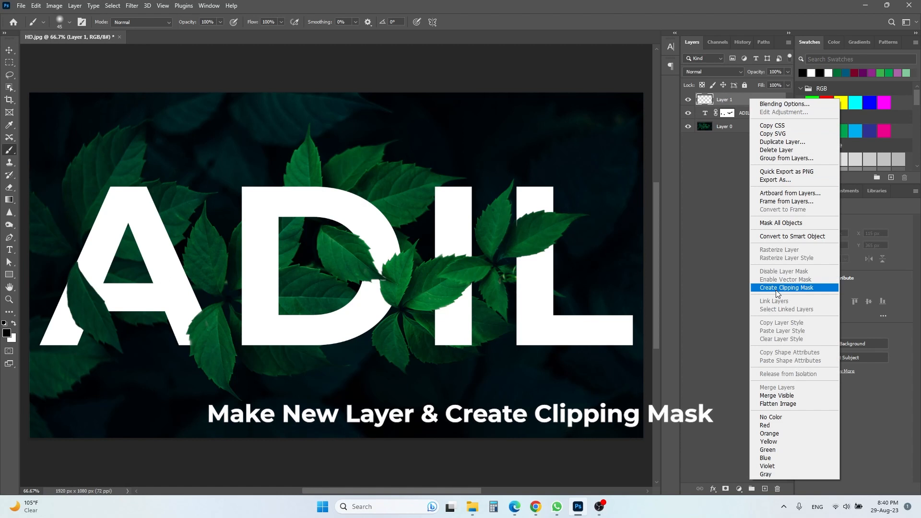
{"action": "left_click", "coordinate": [778, 288]}
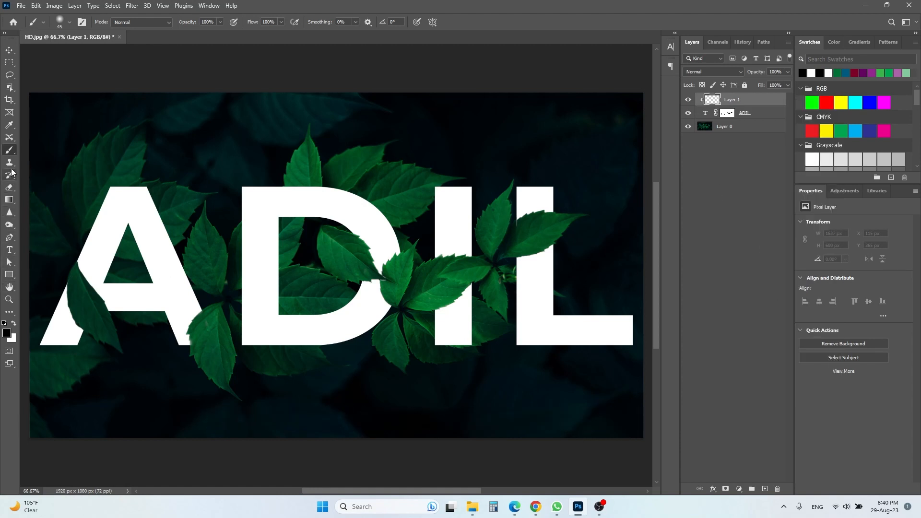
Step: Set the Brush opacity to 25% and paint black shadows on the A along the edges of its two overlapping leaves
{"action": "right_click", "coordinate": [9, 150]}
{"action": "left_click", "coordinate": [29, 151]}
{"action": "left_click", "coordinate": [220, 22]}
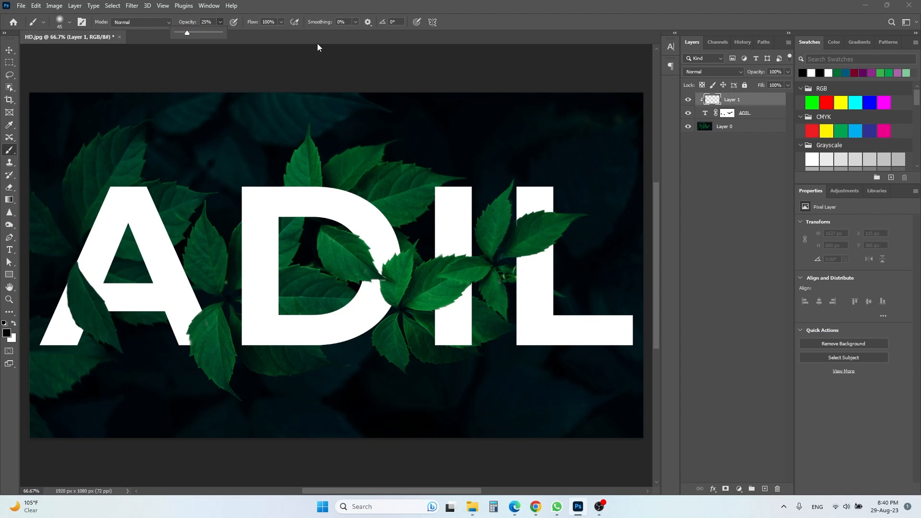
{"action": "left_click", "coordinate": [281, 22]}
{"action": "left_click", "coordinate": [280, 22]}
{"action": "mouse_move", "coordinate": [77, 269]}
{"action": "left_mouse_down"}
{"action": "mouse_move", "coordinate": [110, 321]}
{"action": "mouse_move", "coordinate": [74, 287]}
{"action": "mouse_move", "coordinate": [74, 320]}
{"action": "mouse_move", "coordinate": [97, 338]}
{"action": "mouse_move", "coordinate": [74, 287]}
{"action": "left_mouse_up"}
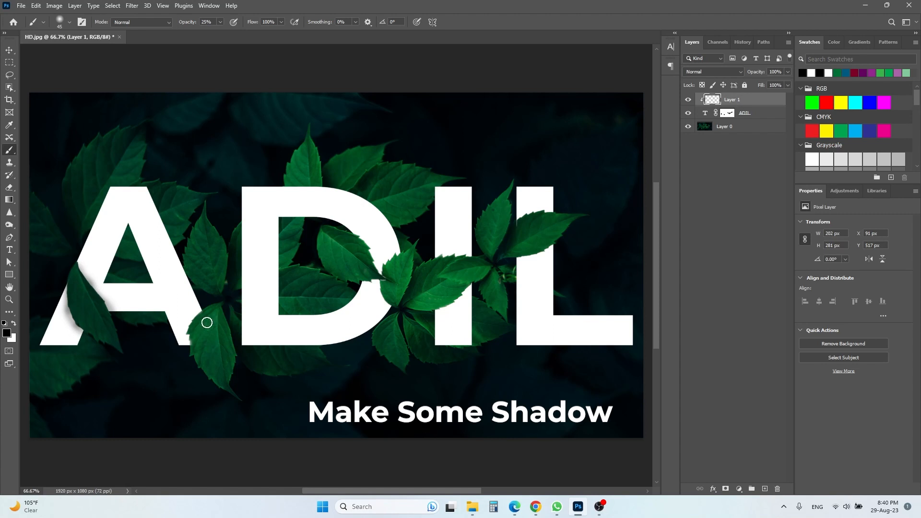
{"action": "mouse_move", "coordinate": [207, 308]}
{"action": "left_mouse_down"}
{"action": "mouse_move", "coordinate": [192, 319]}
{"action": "mouse_move", "coordinate": [191, 345]}
{"action": "left_mouse_up"}
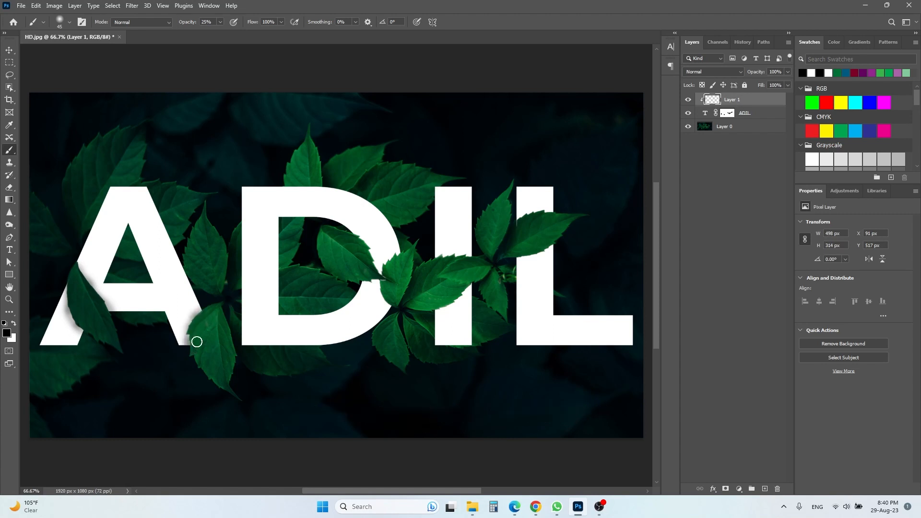
Step: Paint soft black shadows on the D, I and L along the edges of the leaves that overlap them
{"action": "mouse_move", "coordinate": [356, 239]}
{"action": "left_mouse_down"}
{"action": "mouse_move", "coordinate": [377, 272]}
{"action": "mouse_move", "coordinate": [359, 284]}
{"action": "mouse_move", "coordinate": [394, 254]}
{"action": "mouse_move", "coordinate": [414, 253]}
{"action": "left_mouse_up"}
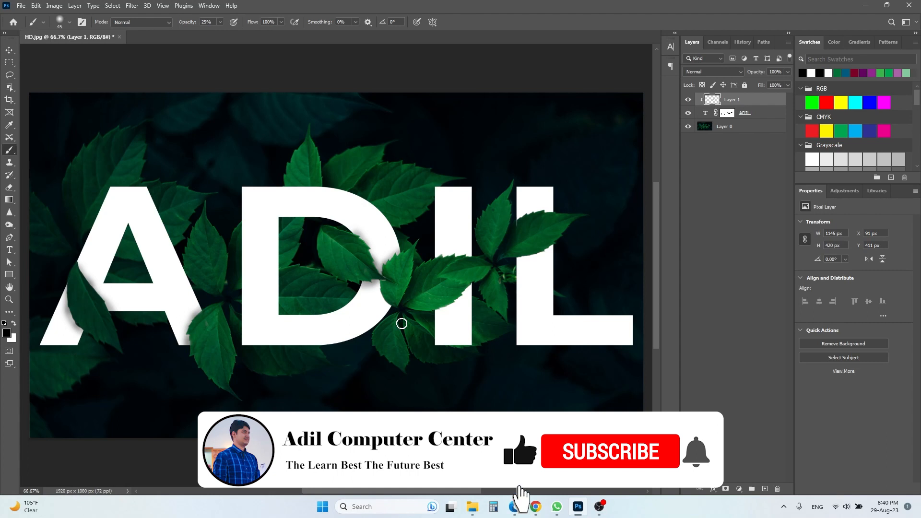
{"action": "mouse_move", "coordinate": [517, 220]}
{"action": "left_mouse_down"}
{"action": "mouse_move", "coordinate": [553, 210]}
{"action": "mouse_move", "coordinate": [543, 213]}
{"action": "mouse_move", "coordinate": [551, 222]}
{"action": "mouse_move", "coordinate": [554, 213]}
{"action": "mouse_move", "coordinate": [557, 238]}
{"action": "mouse_move", "coordinate": [512, 258]}
{"action": "mouse_move", "coordinate": [562, 235]}
{"action": "mouse_move", "coordinate": [515, 255]}
{"action": "left_mouse_up"}
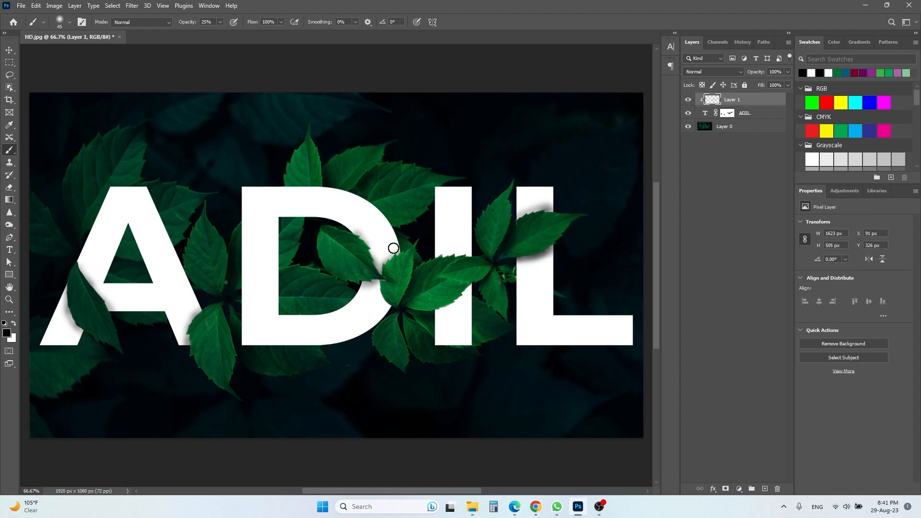
{"action": "left_click_drag", "start_coordinate": [368, 252], "coordinate": [383, 280]}
{"action": "left_click_drag", "start_coordinate": [357, 238], "coordinate": [363, 253]}
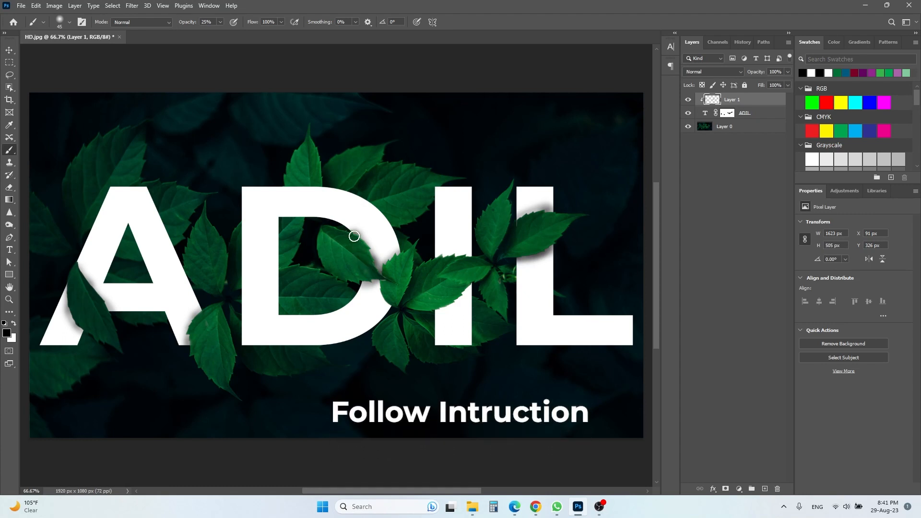
{"action": "left_click_drag", "start_coordinate": [363, 244], "coordinate": [385, 281]}
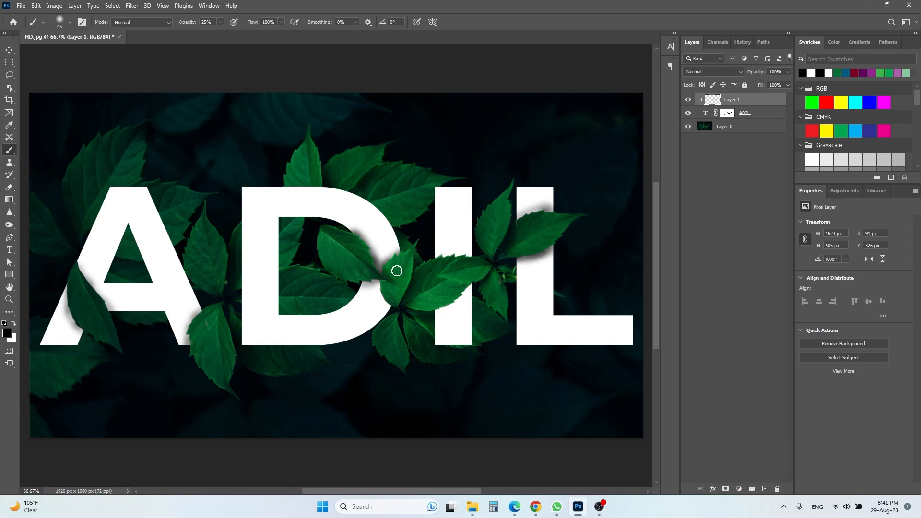
{"action": "mouse_move", "coordinate": [428, 267]}
{"action": "left_mouse_down"}
{"action": "mouse_move", "coordinate": [463, 261]}
{"action": "mouse_move", "coordinate": [441, 258]}
{"action": "mouse_move", "coordinate": [462, 260]}
{"action": "mouse_move", "coordinate": [461, 295]}
{"action": "mouse_move", "coordinate": [437, 308]}
{"action": "left_mouse_up"}
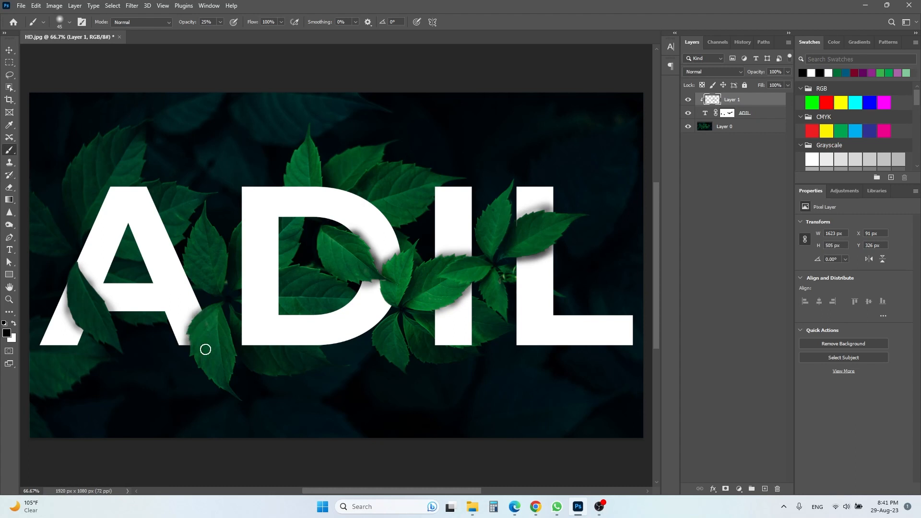
Step: Paint more soft black shadow on the A along its left leaf and set the shadow layer's opacity to 79%
{"action": "left_click_drag", "start_coordinate": [76, 271], "coordinate": [106, 314]}
{"action": "left_click_drag", "start_coordinate": [70, 285], "coordinate": [95, 334]}
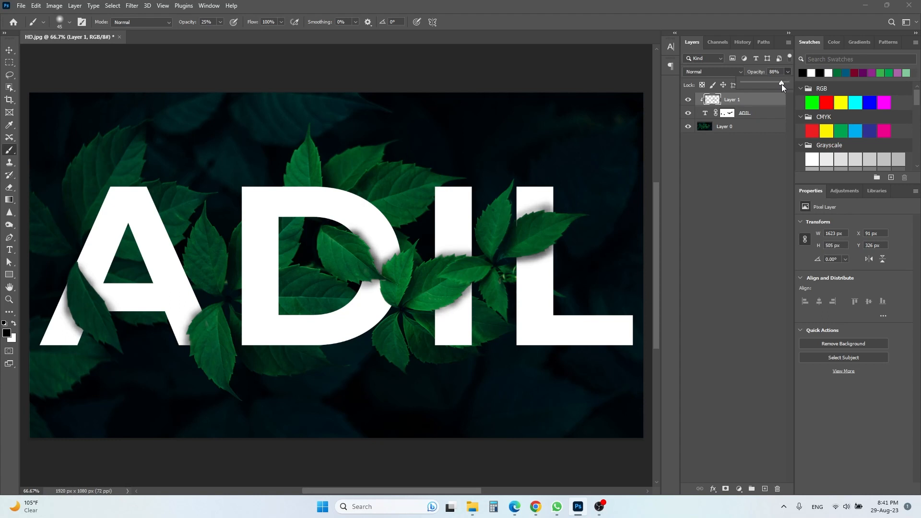
{"action": "left_click_drag", "start_coordinate": [781, 84], "coordinate": [778, 84]}
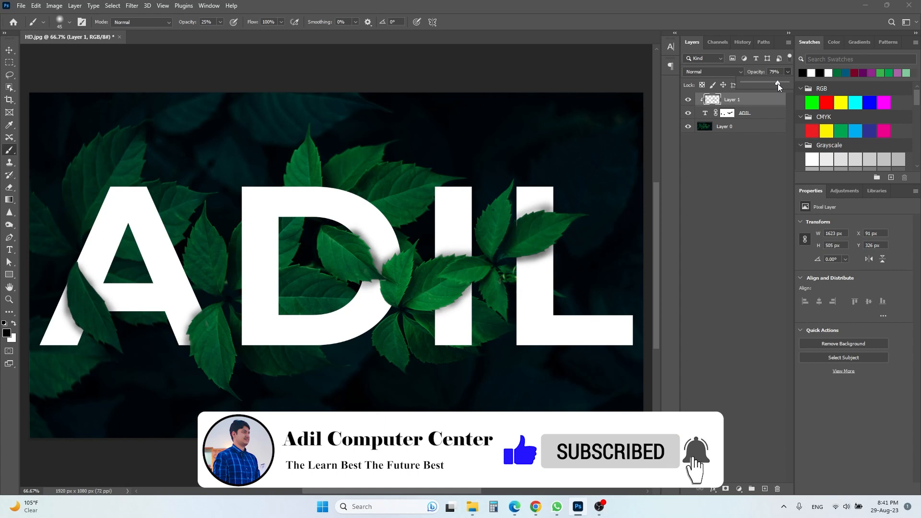
{"action": "left_click", "coordinate": [745, 101]}
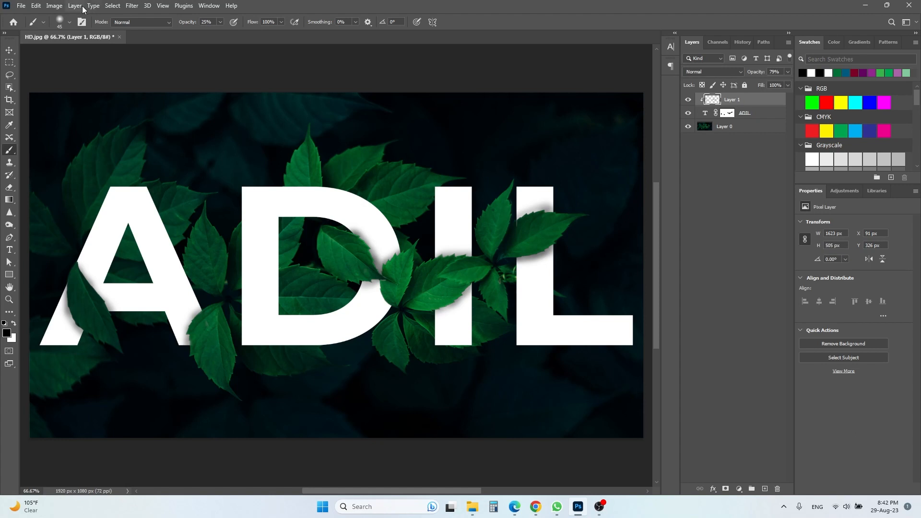
Step: Apply a Gaussian Blur with a 10.0-pixel radius to the shadow layer
{"action": "left_click", "coordinate": [132, 6]}
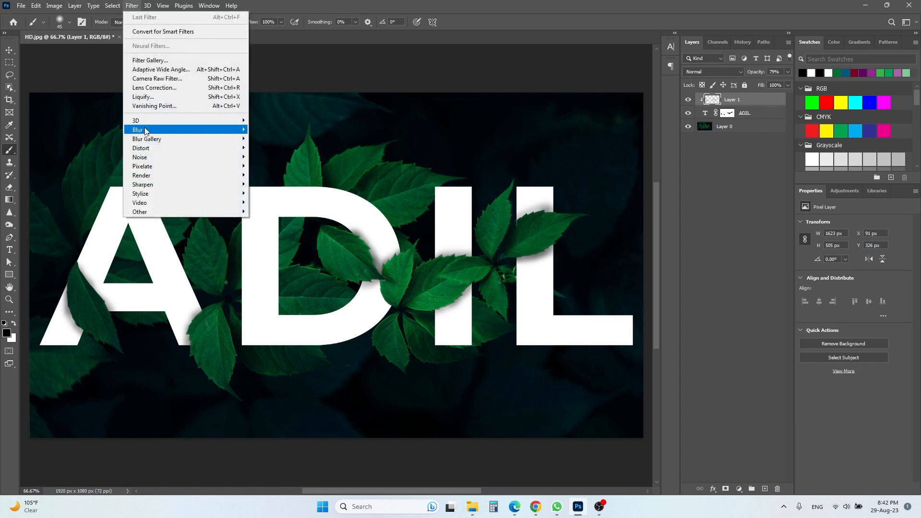
{"action": "mouse_move", "coordinate": [212, 130]}
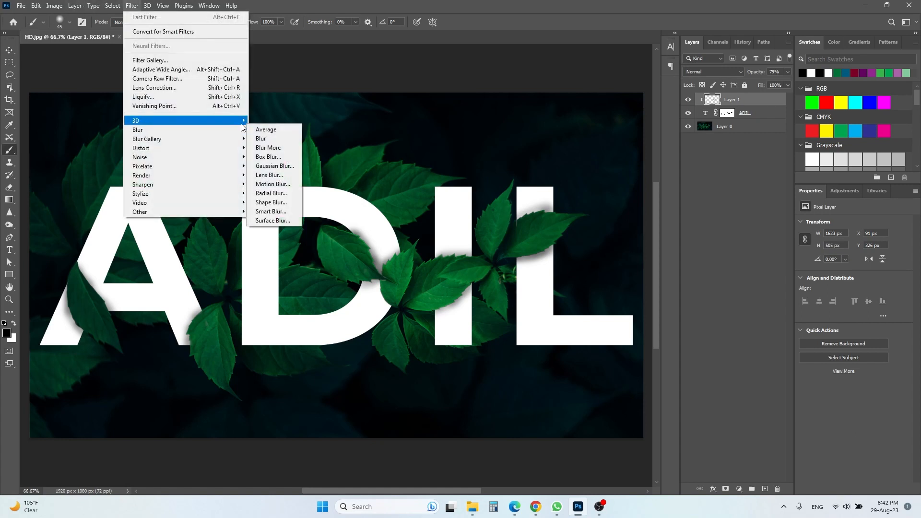
{"action": "left_click", "coordinate": [275, 165]}
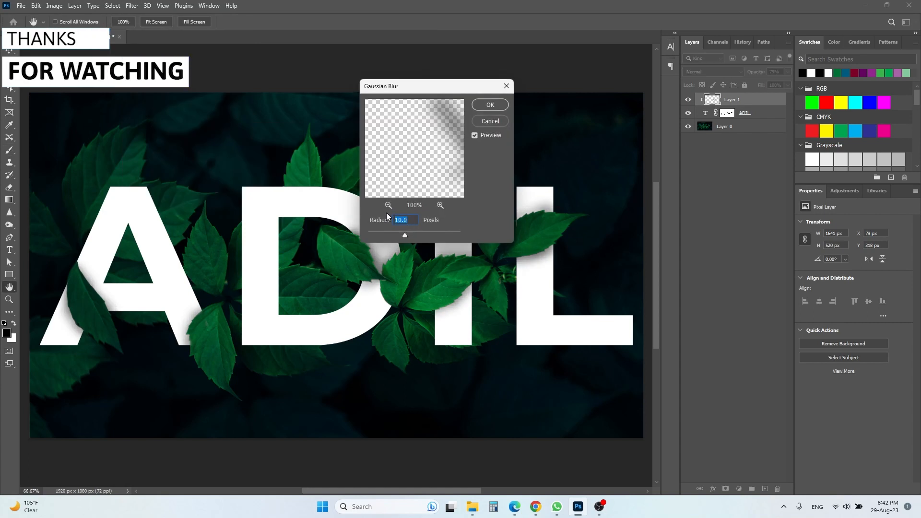
{"action": "left_click", "coordinate": [490, 106]}
Step: Switch to the Move tool and select the background leaf image layer
{"action": "key", "text": "b"}
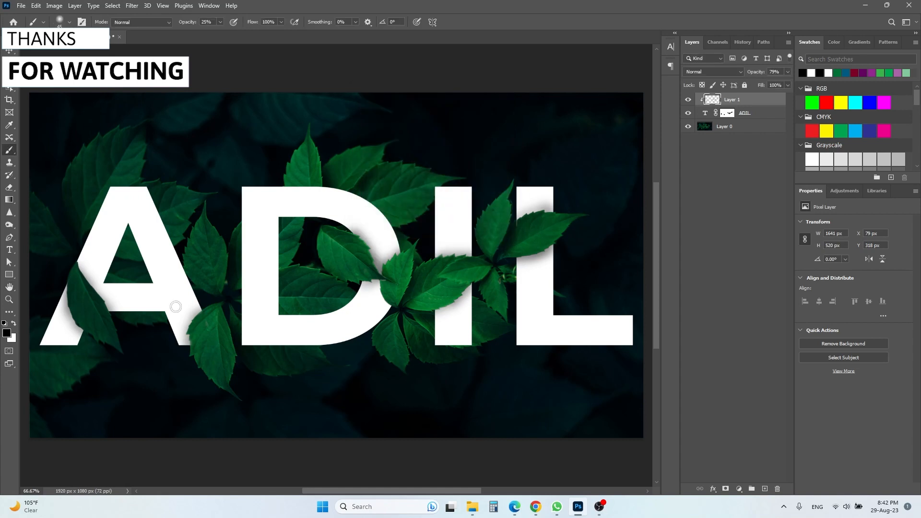
{"action": "key", "text": "v"}
{"action": "left_click", "coordinate": [398, 141]}
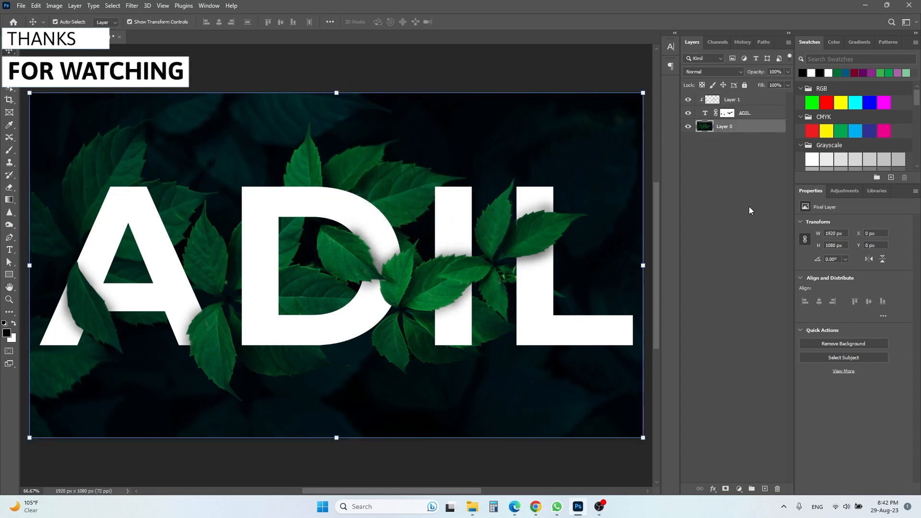